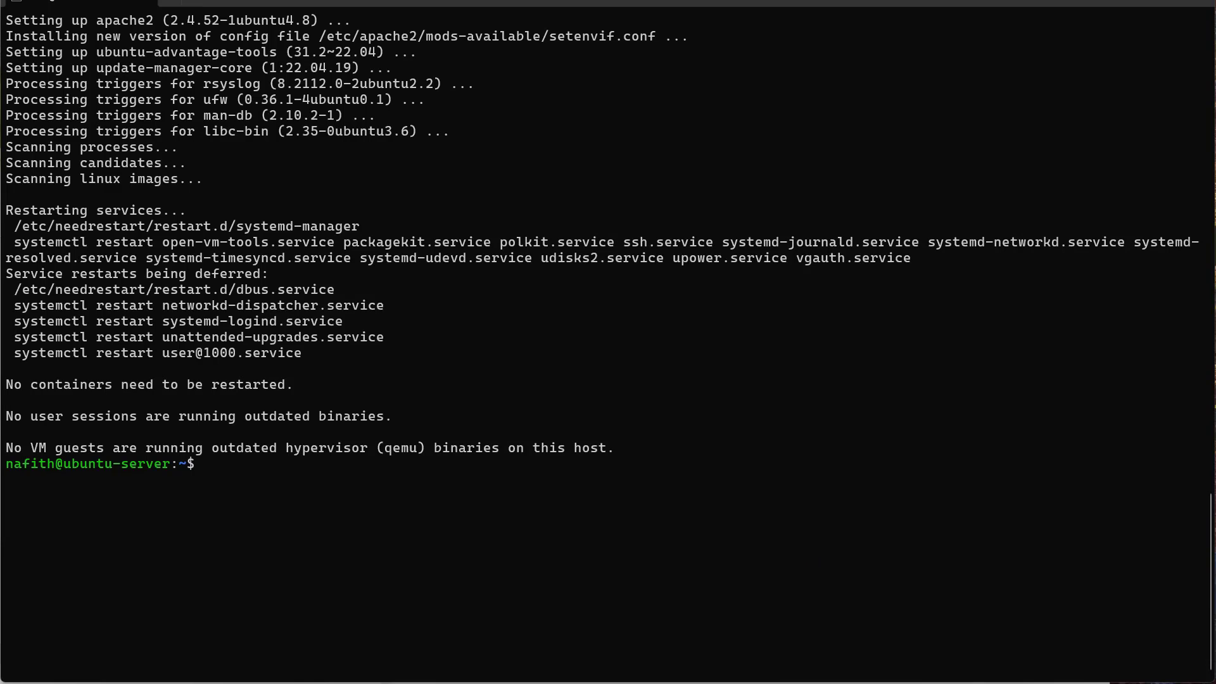
Confirm with lsb_release -a that the server runs Ubuntu 22.04.4 LTS.
click(548, 564)
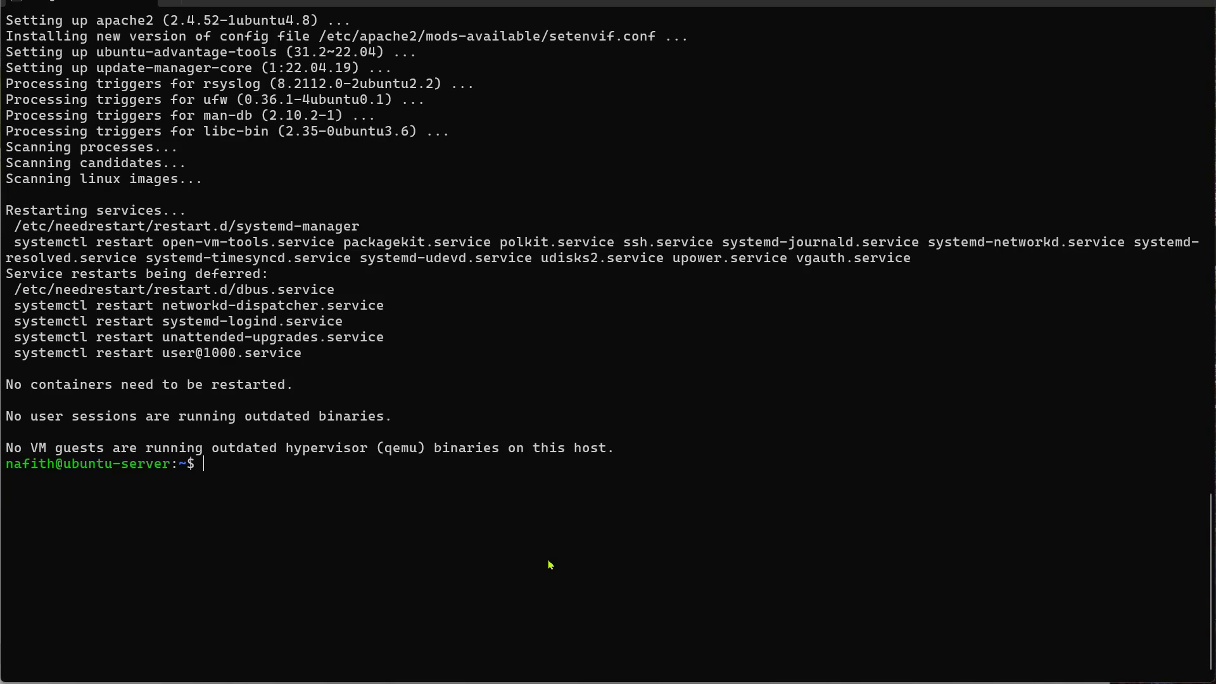
text(lsb)
text(_release )
text(-a)
key(Return)
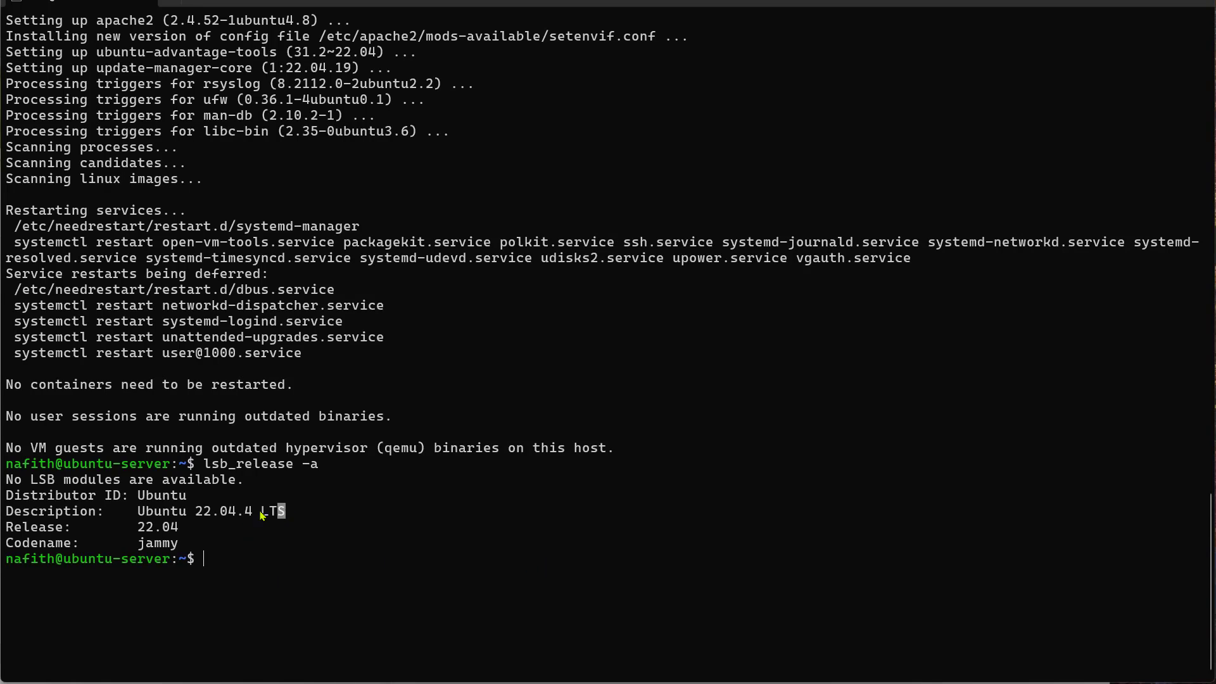
drag(286, 511, 218, 516)
click(242, 556)
text(sudo )
text(apt )
text(update )
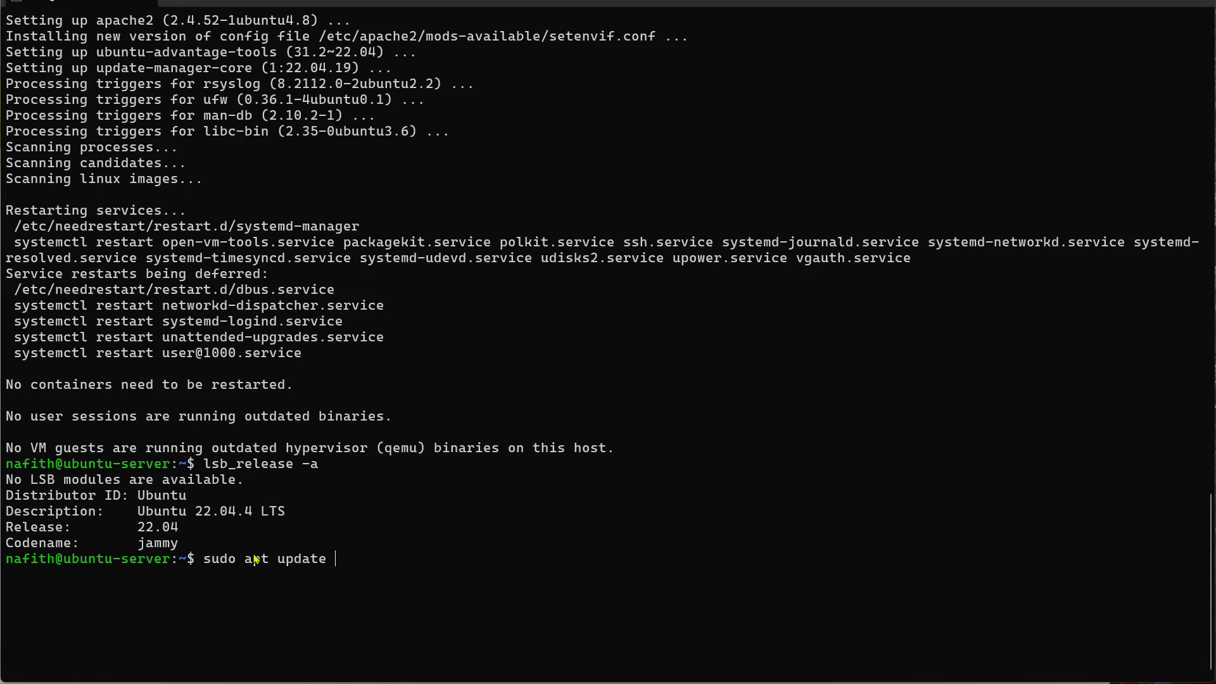
text(&& sudo)
text( apt ugr)
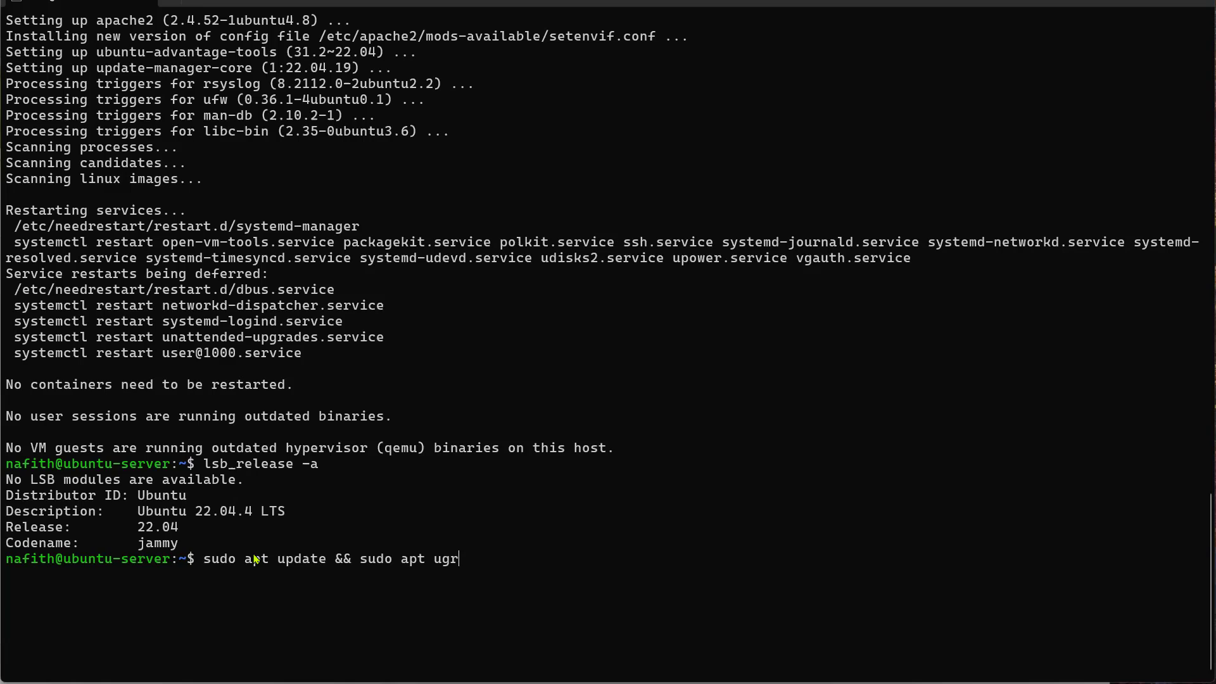
text(ade )
text(-y)
Run sudo apt update && sudo apt upgrade -y, correcting the mistyped command.
key(Return)
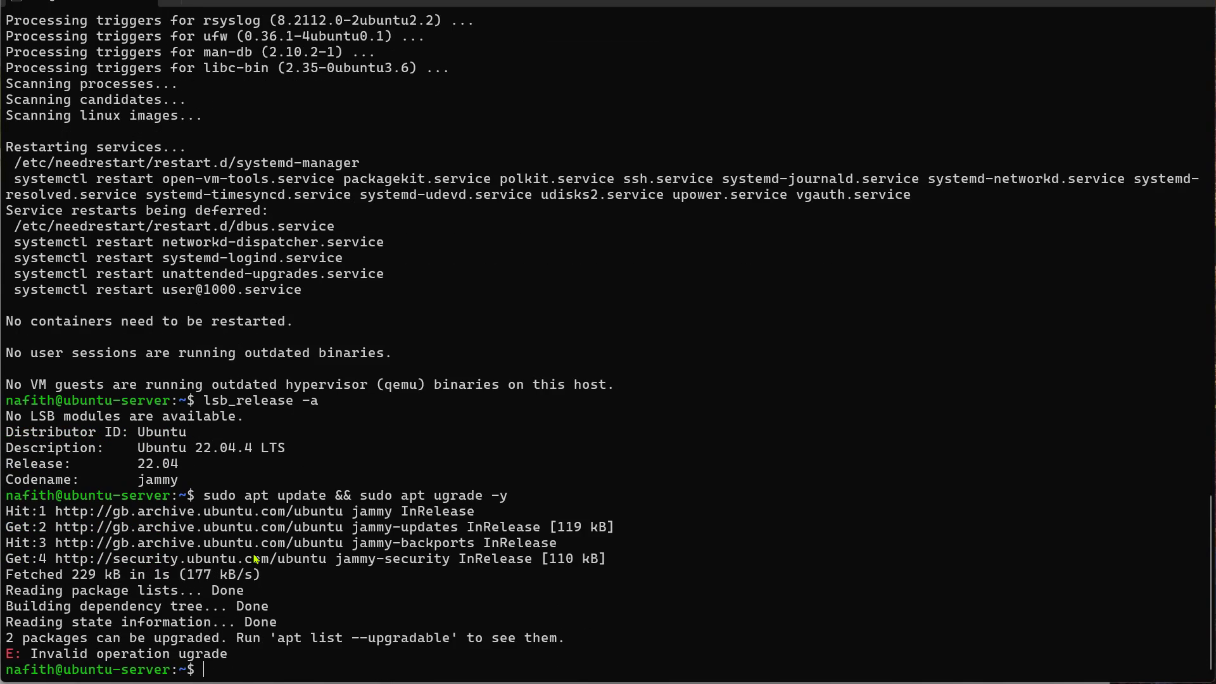
key(Up)
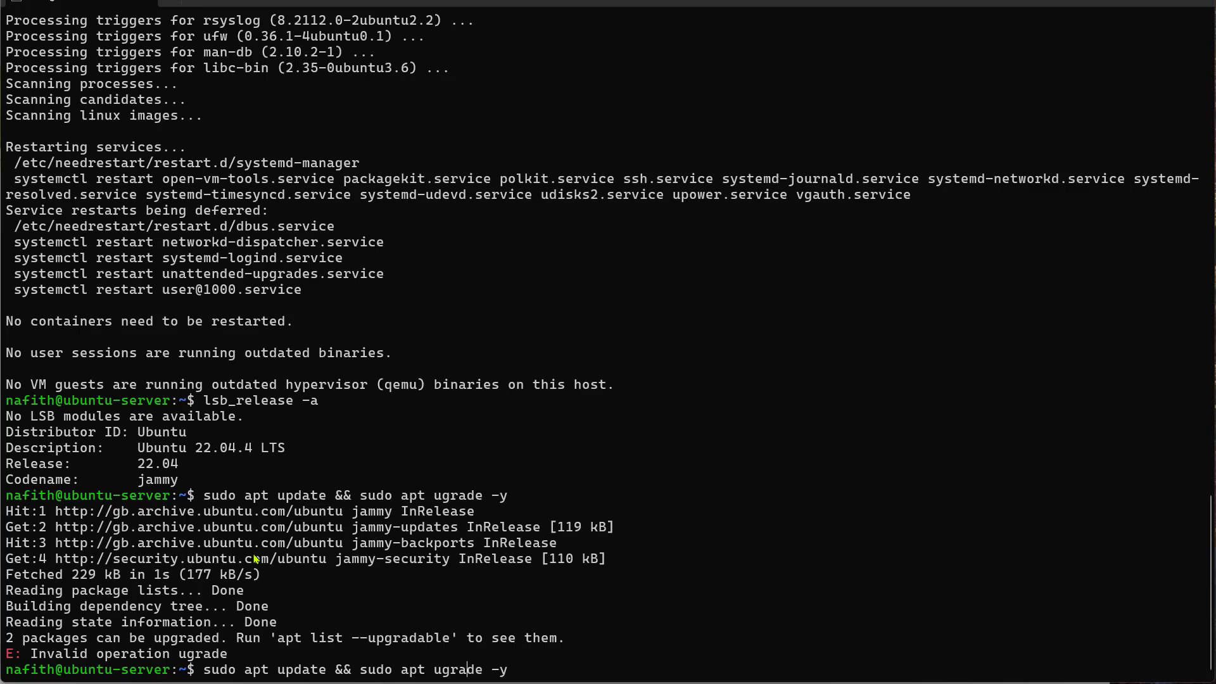
text(p)
key(Return)
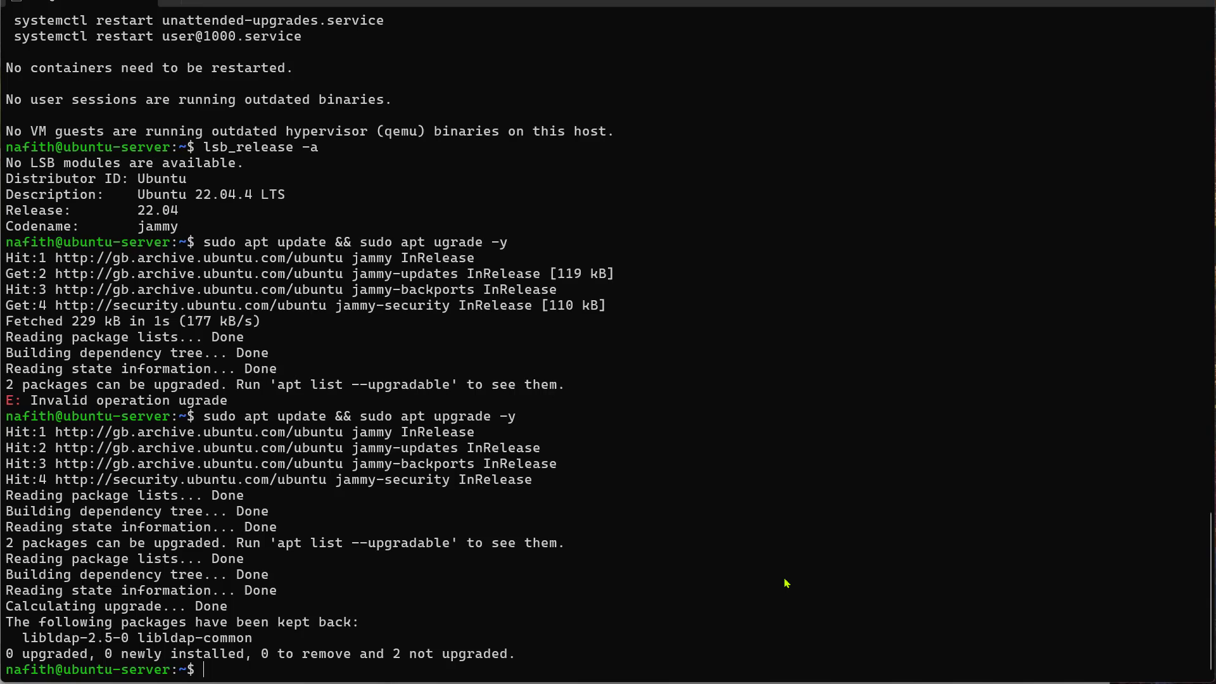
text(sudo )
text(apt inst)
text(all d)
text(efault-)
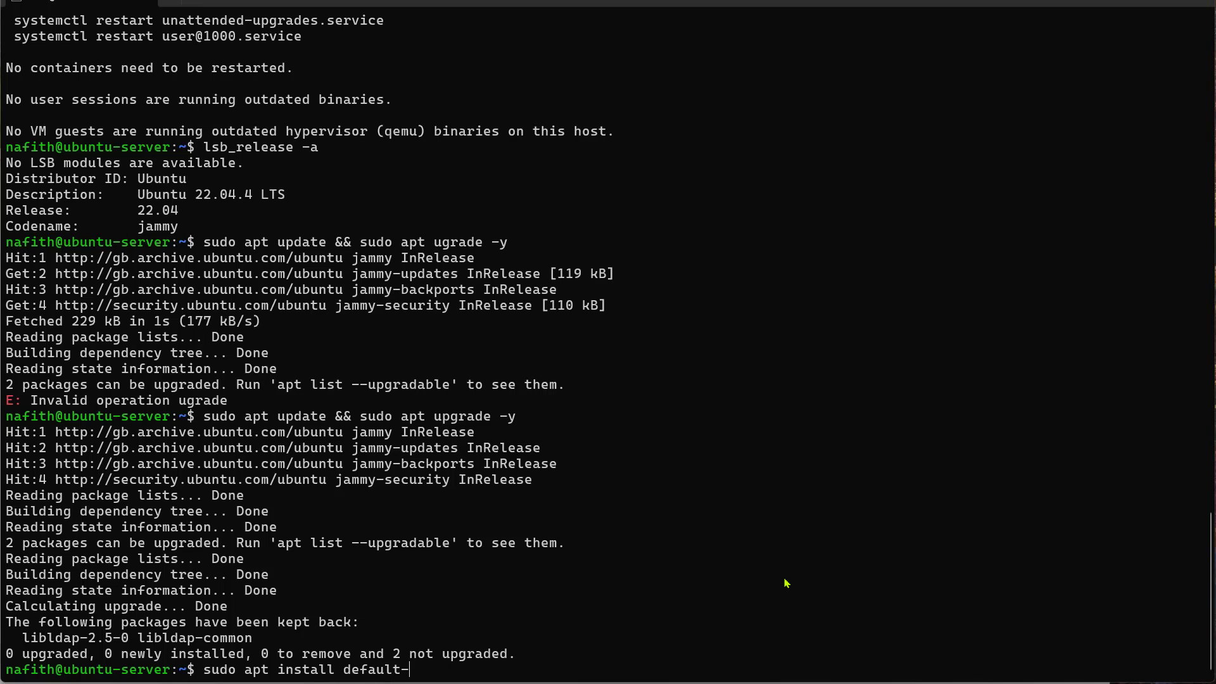
text(jdk)
Install default-jdk (99 new packages), deferring the kernel and service-restart notices.
key(Return)
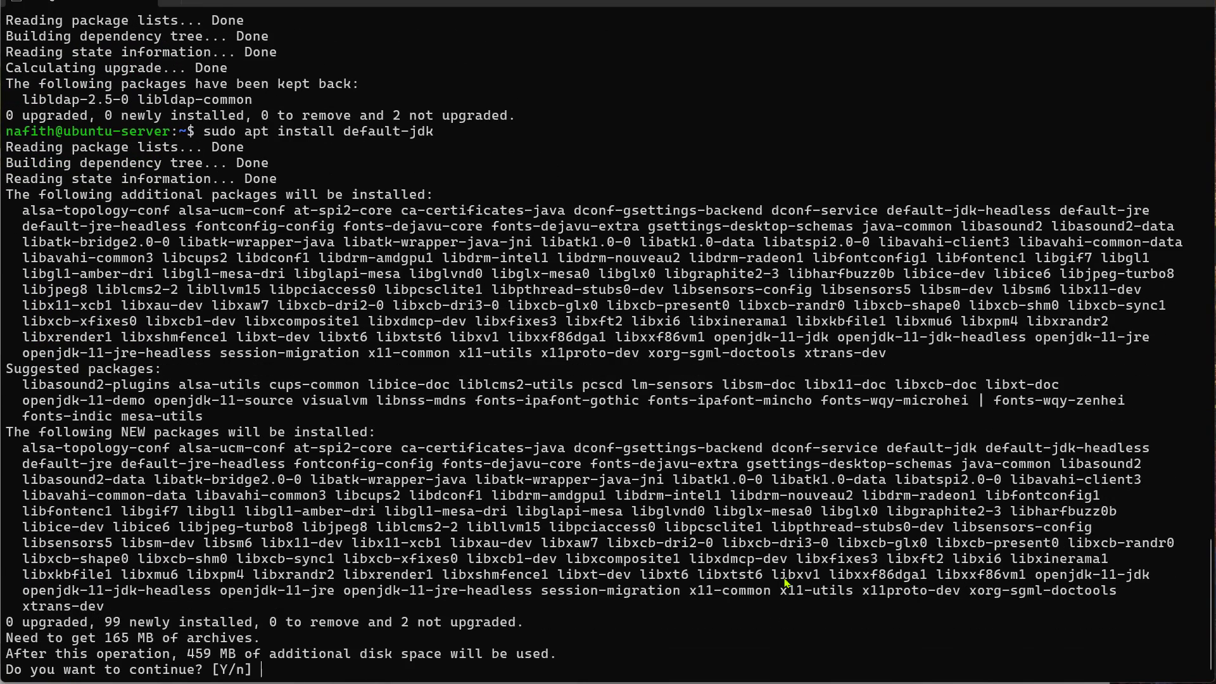
text(y)
key(Return)
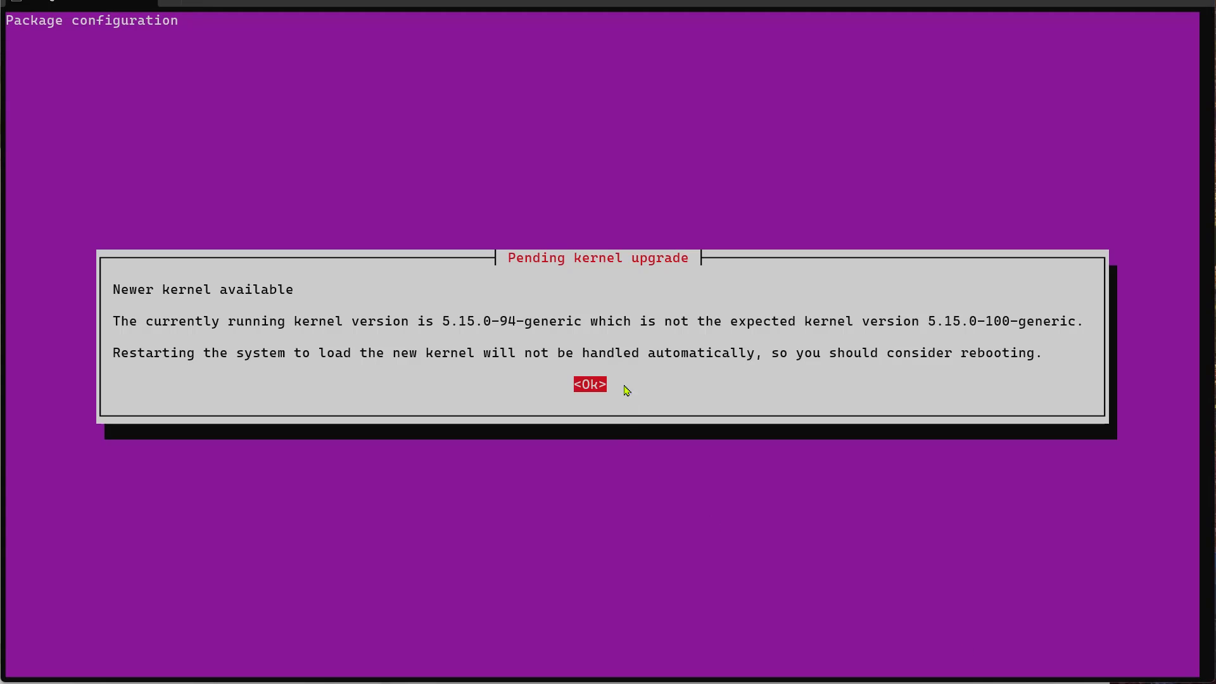
key(Return)
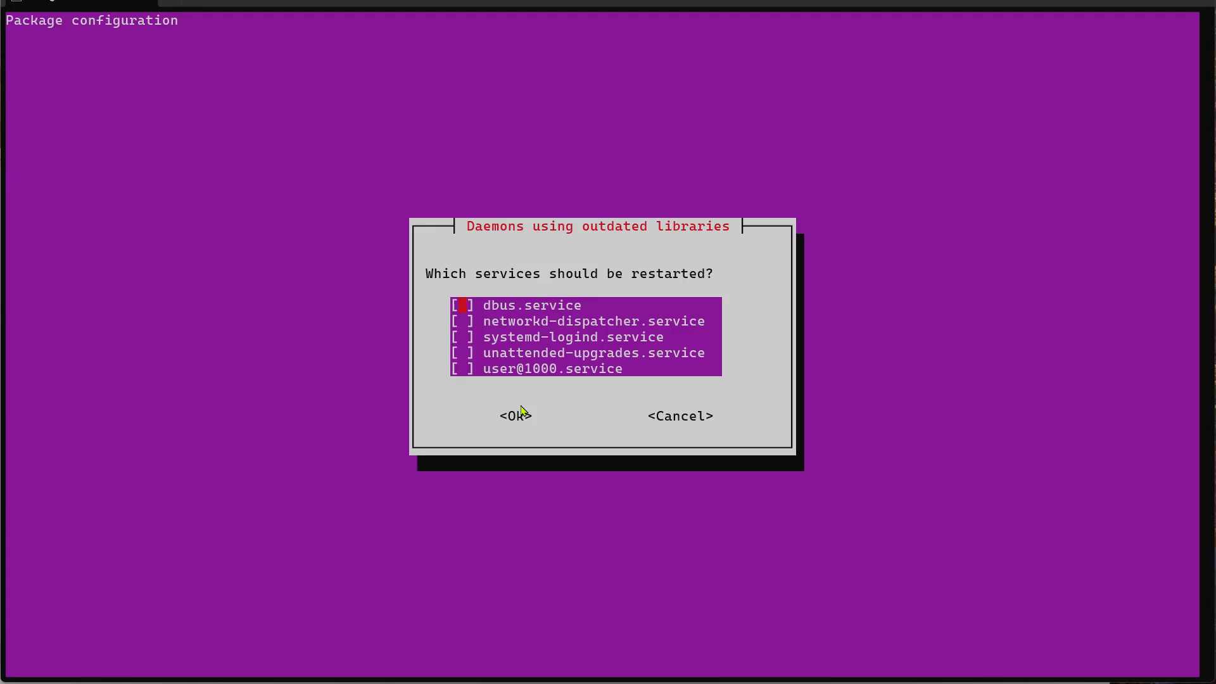
click(513, 419)
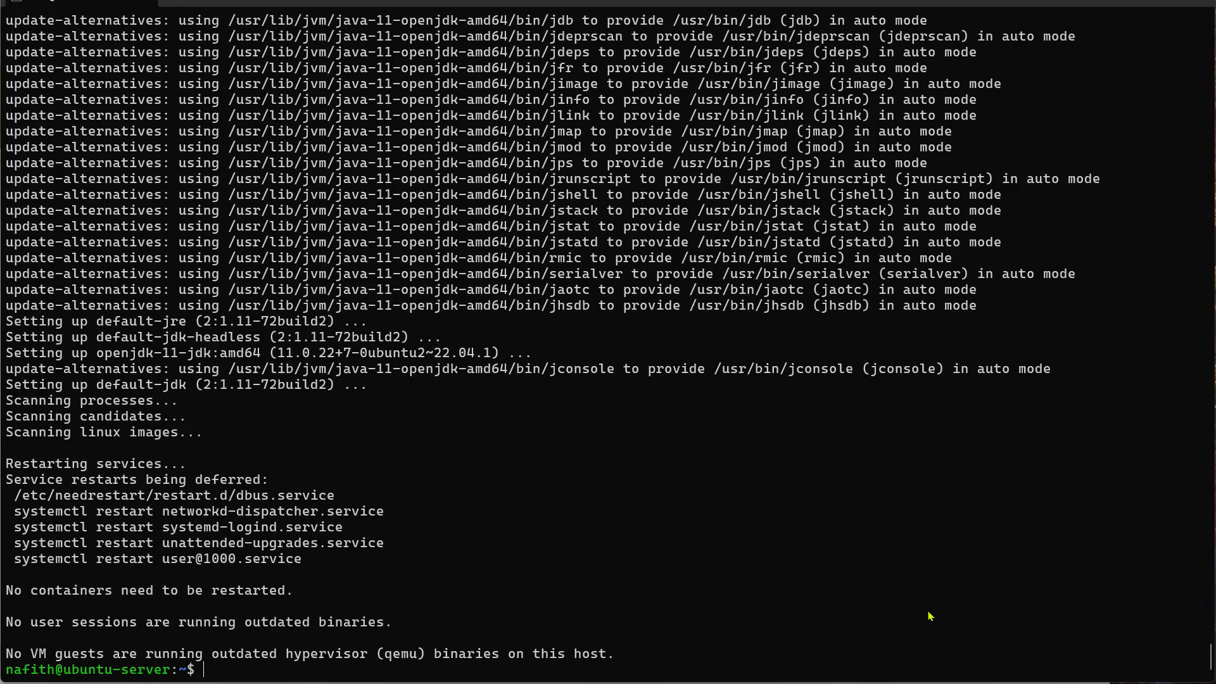
text(systemctl )
text(status )
text(apac)
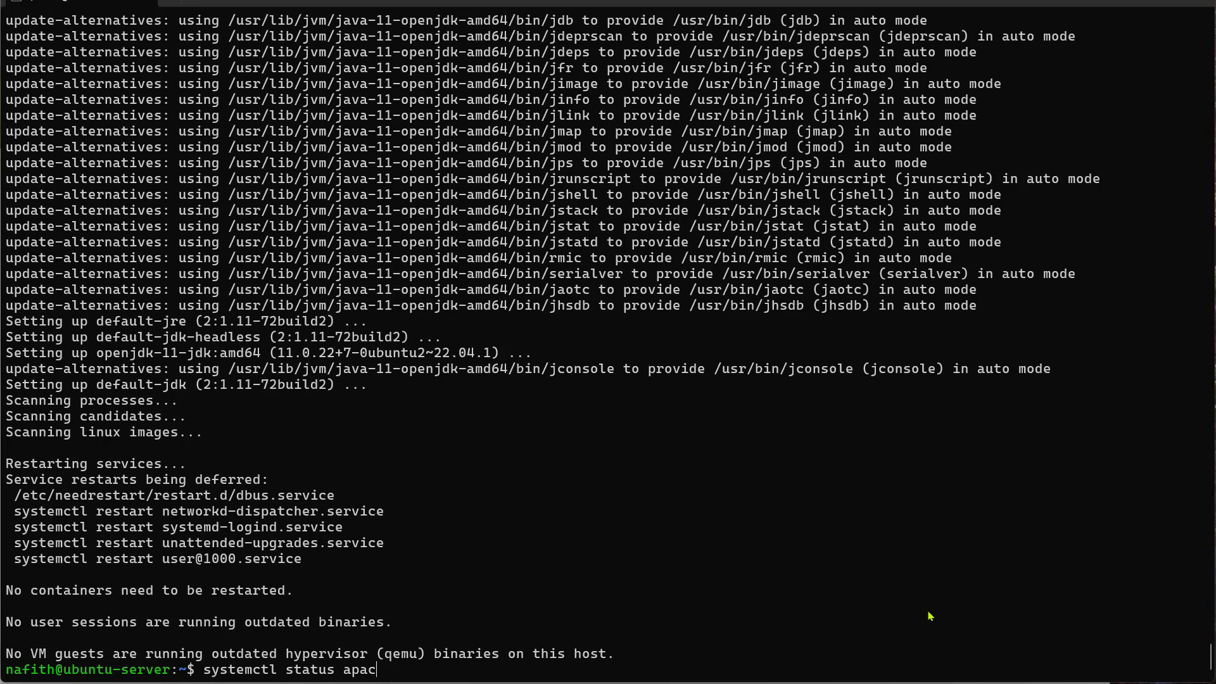
text(he2)
text(.service)
Check that apache2.service is active and running with systemctl status.
key(Return)
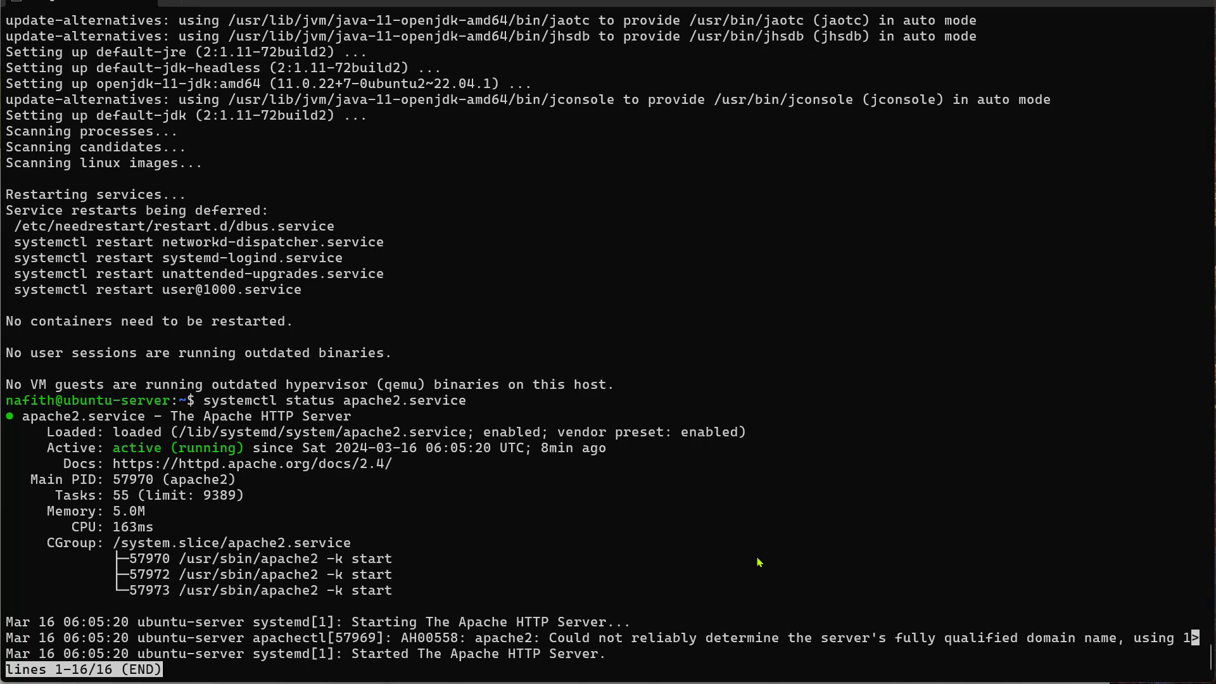
key(q)
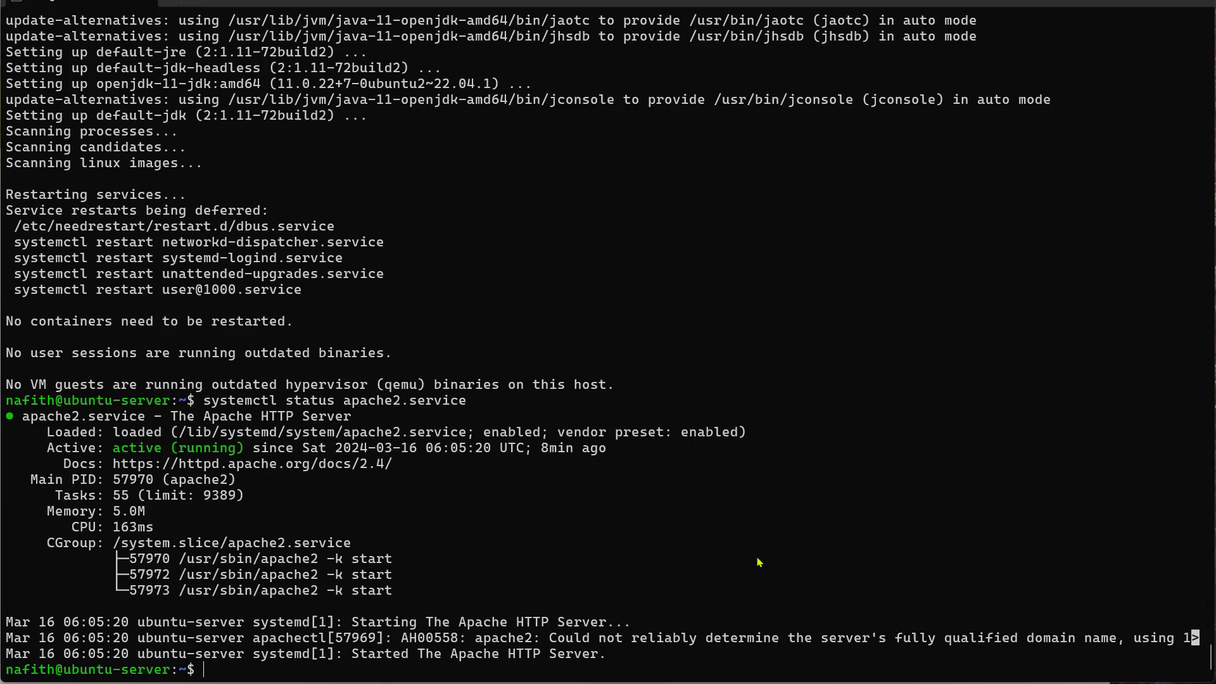
text(java )
text(-ver)
text(sion)
key(Return)
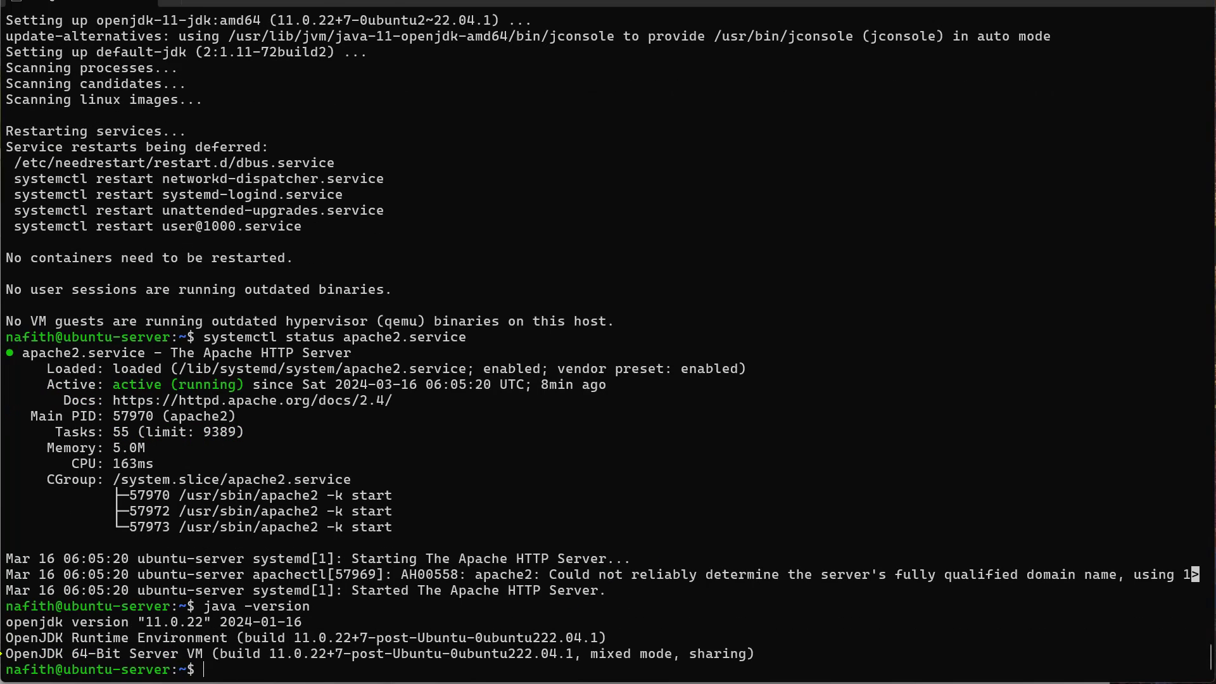
drag(143, 622, 237, 630)
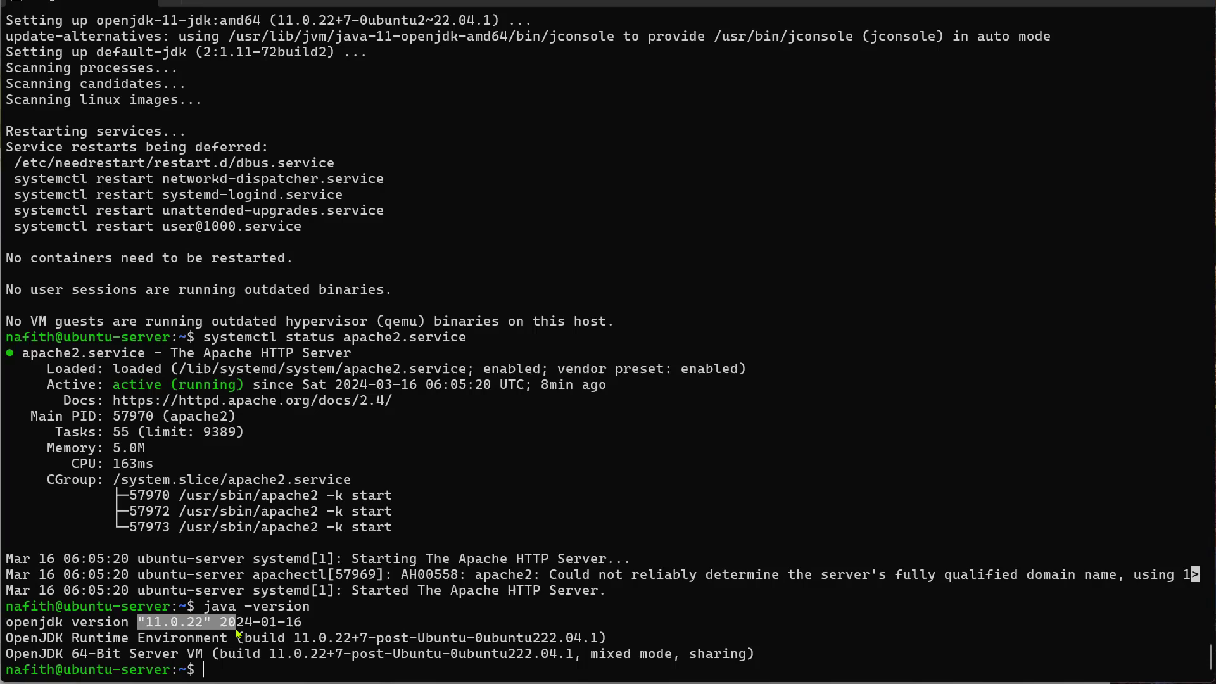
click(273, 657)
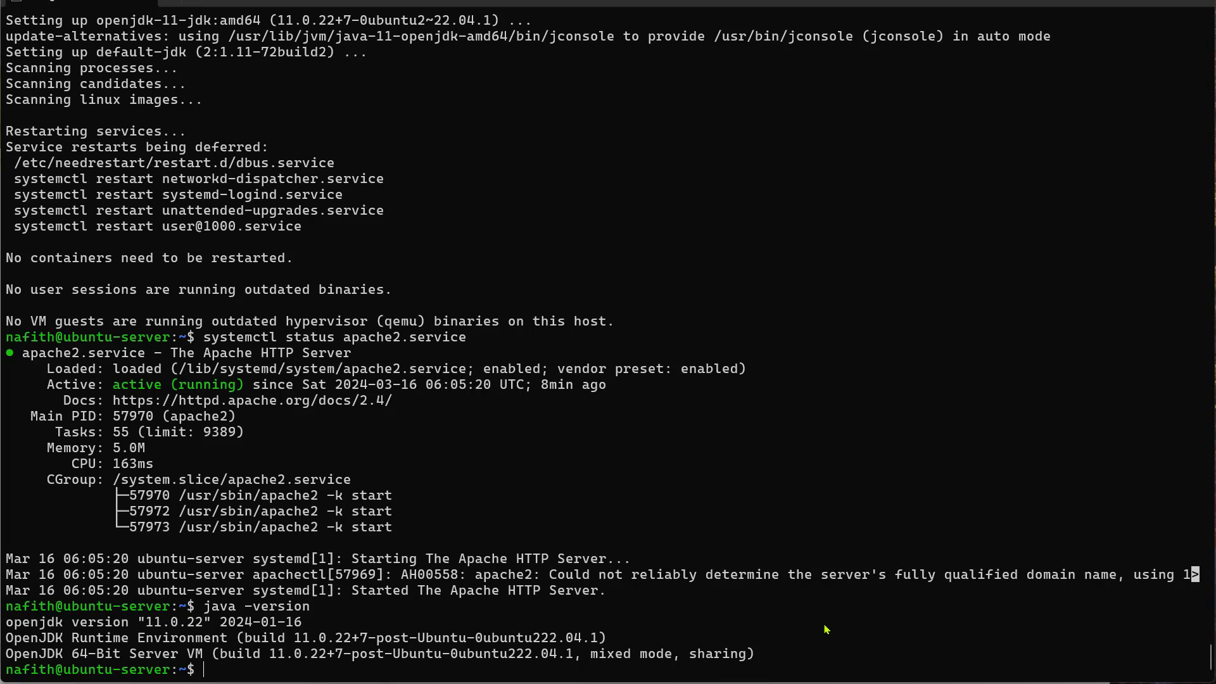
text(s)
text(udo )
text(apt se)
text(arch )
text(tomcat)
Search apt for tomcat packages, showing tomcat9 at version 9.0.58.
key(Return)
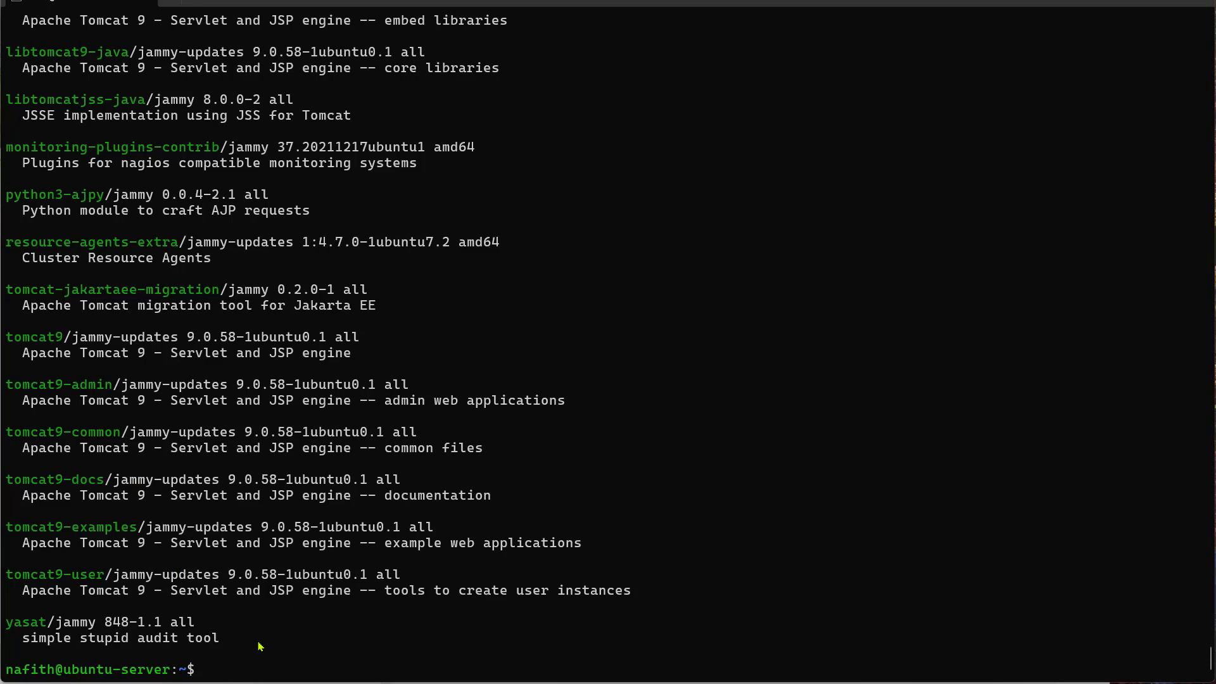
text(s)
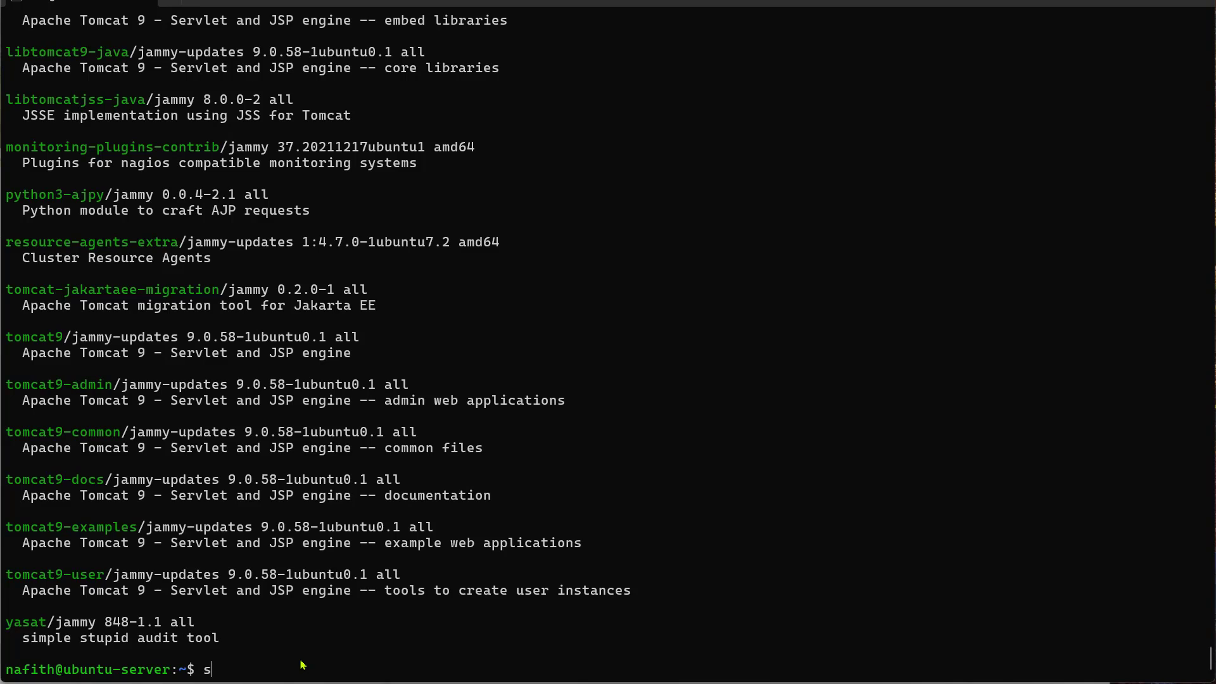
text(udo ap)
text(t info )
text(tom)
text(cat)
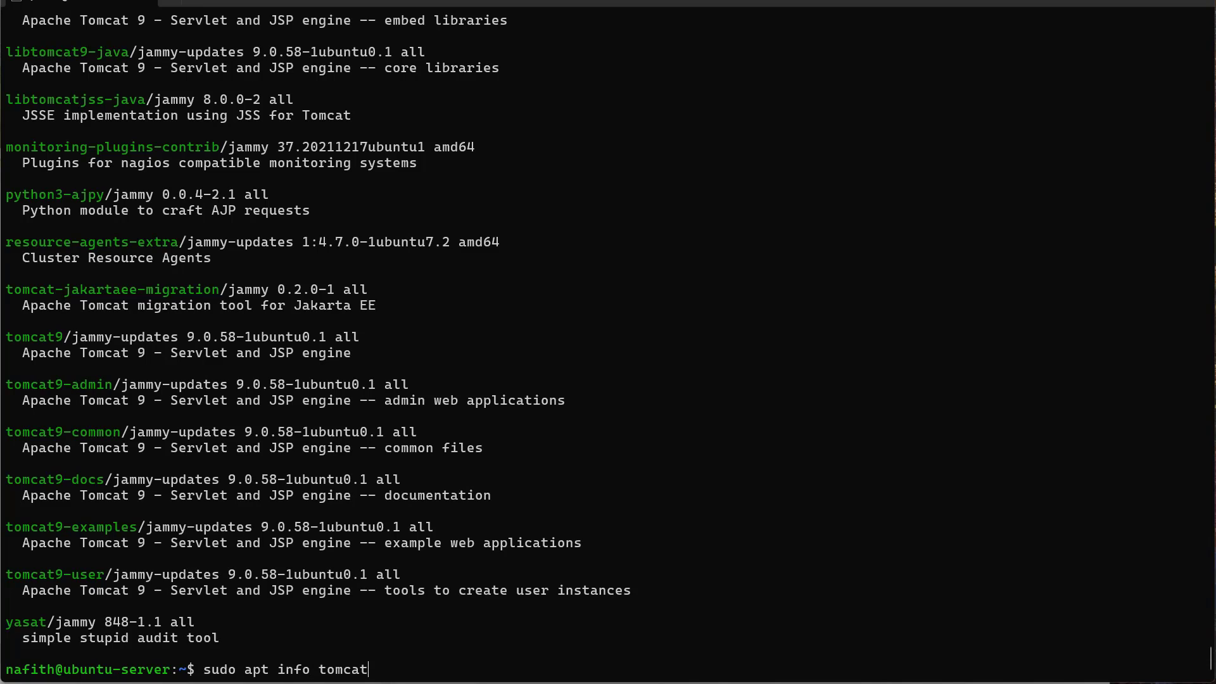
text(9)
Show apt info for tomcat9 and point out its universe/java section.
key(Return)
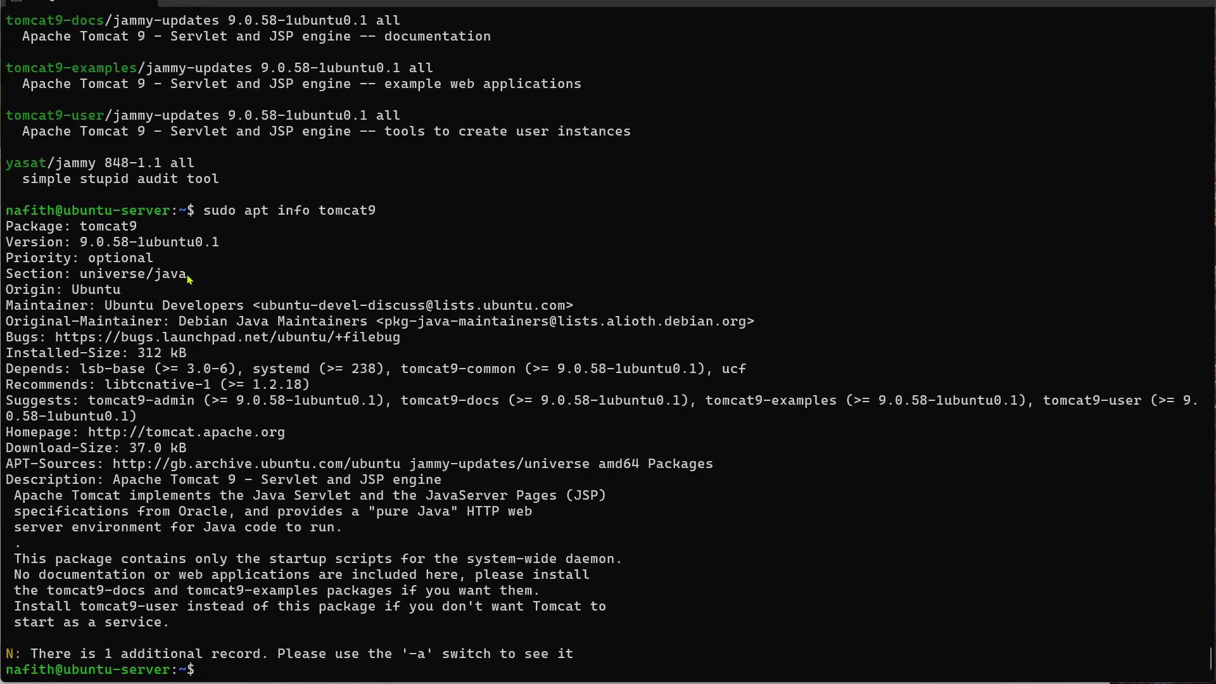
drag(188, 276, 84, 276)
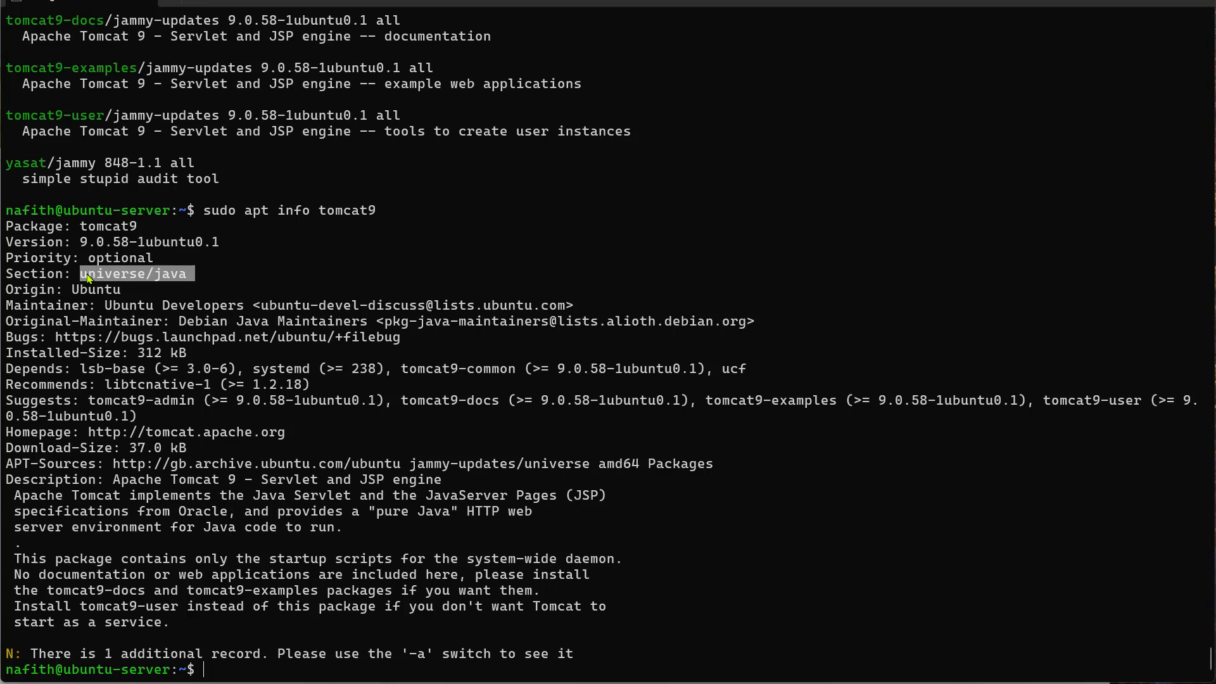
click(812, 601)
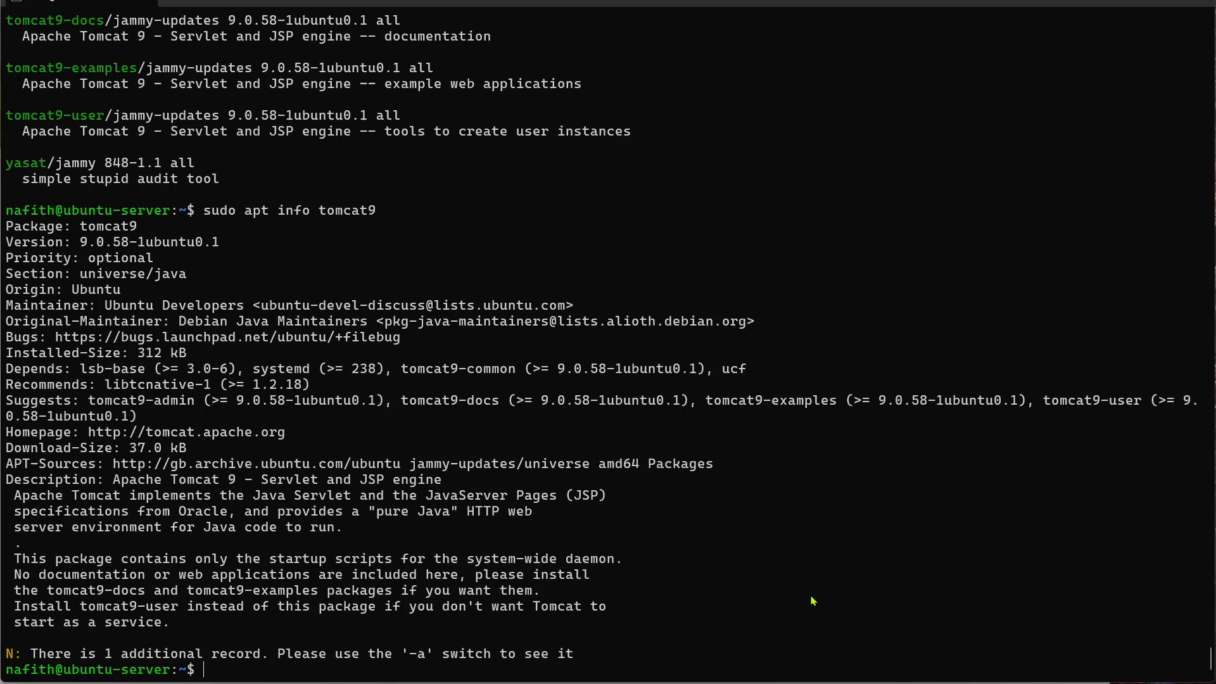
text(sudo apt ins)
text(tall tomoc)
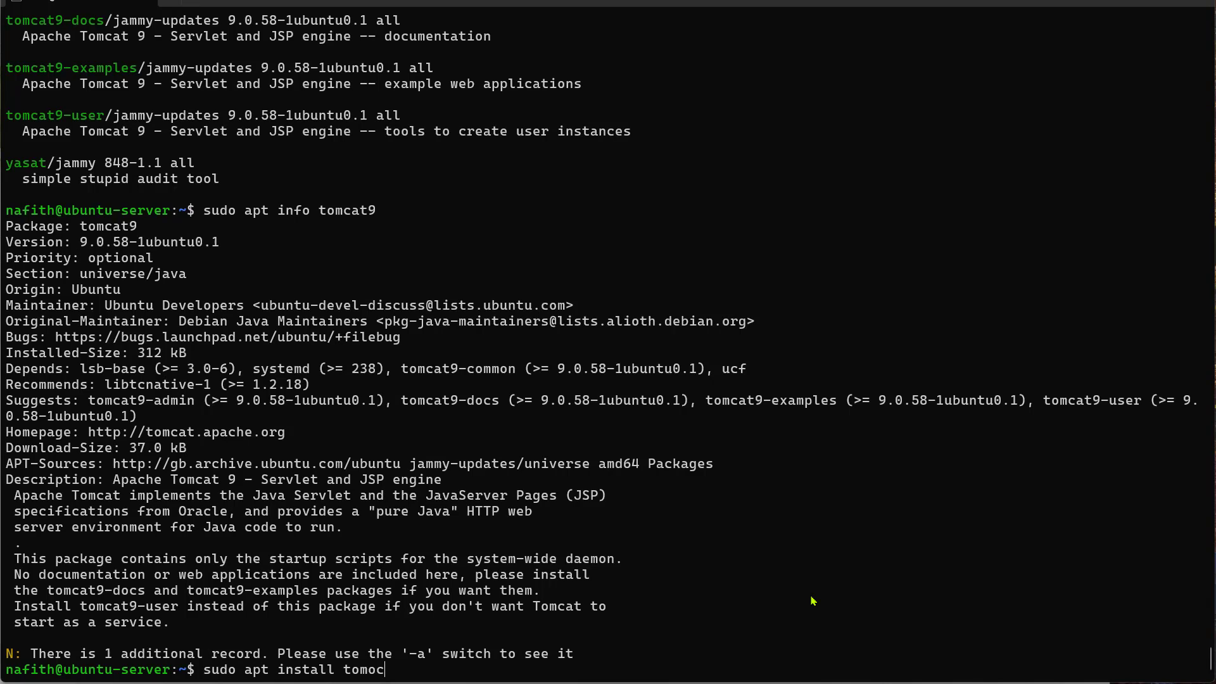
Install tomcat9, tomcat9-admin and tomcat9-examples, confirming the nine packages.
key(BackSpace)
key(BackSpace)
text(cat)
text(9 tom)
text(cat)
text(9-adm)
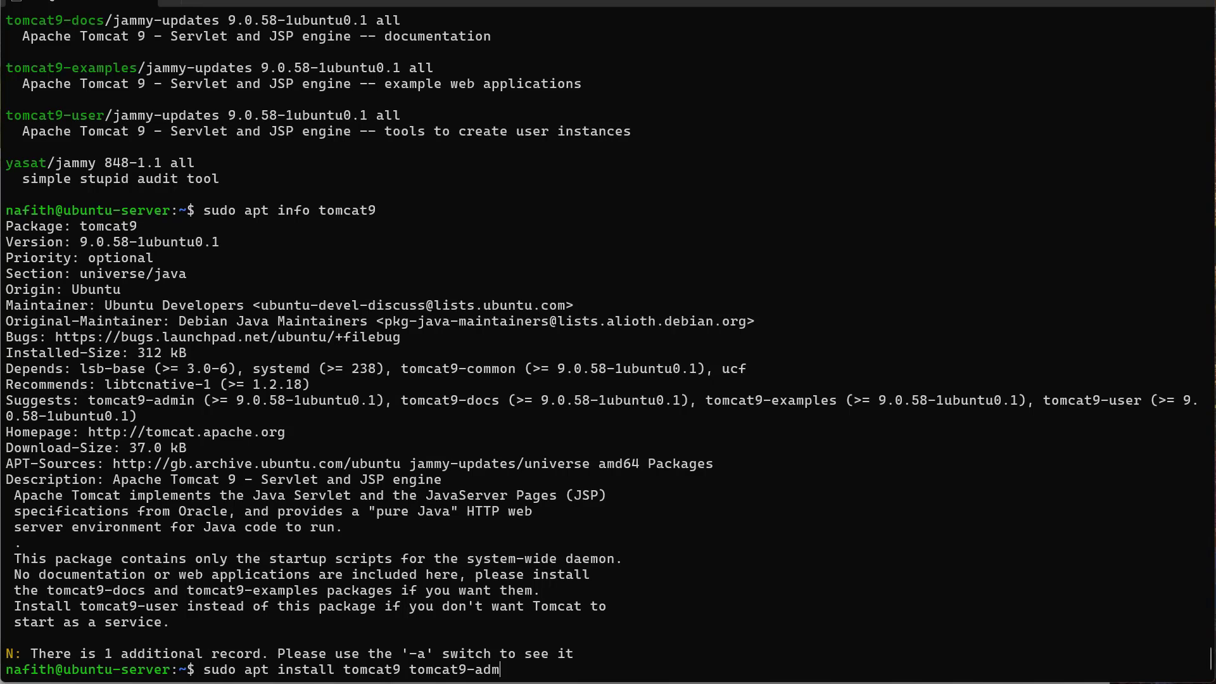
text(in tomc)
text(at)
text(9-examp)
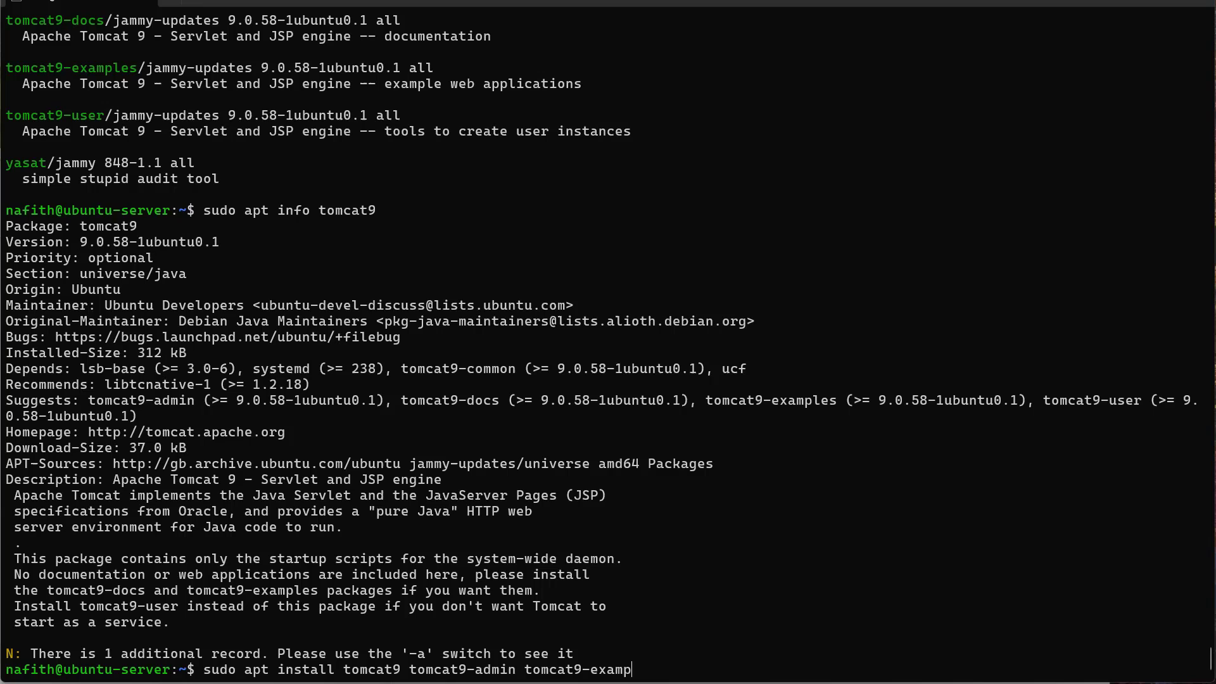
text(les)
key(Return)
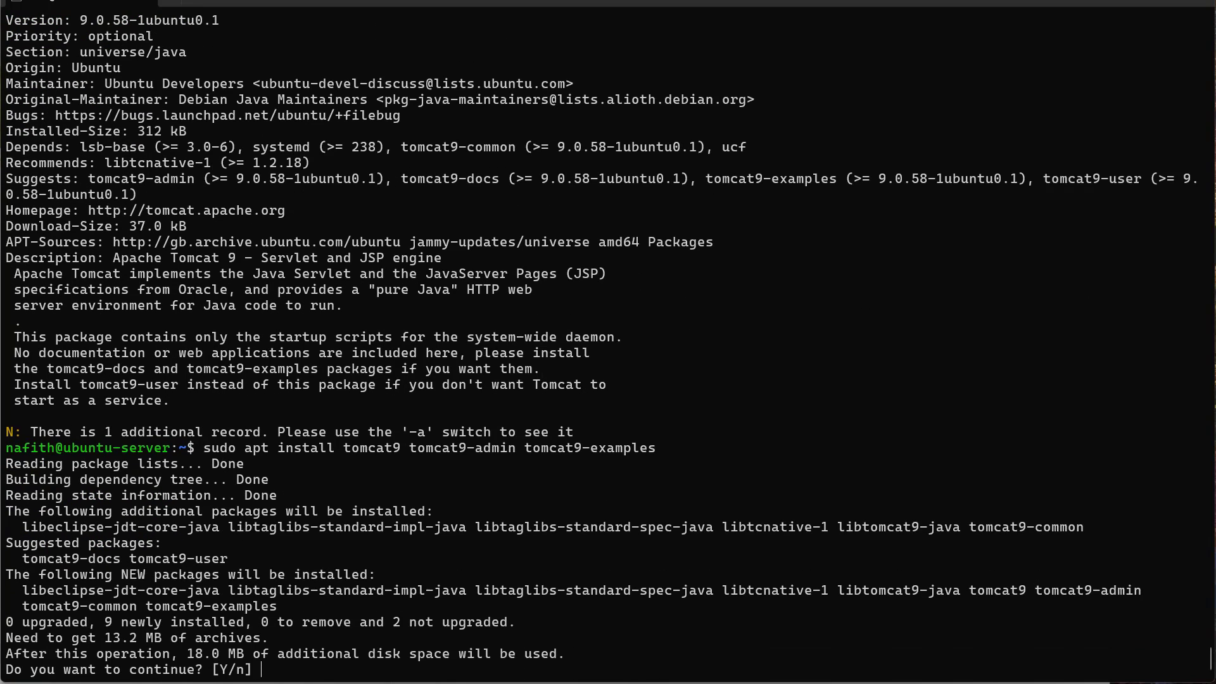
text(y)
key(Return)
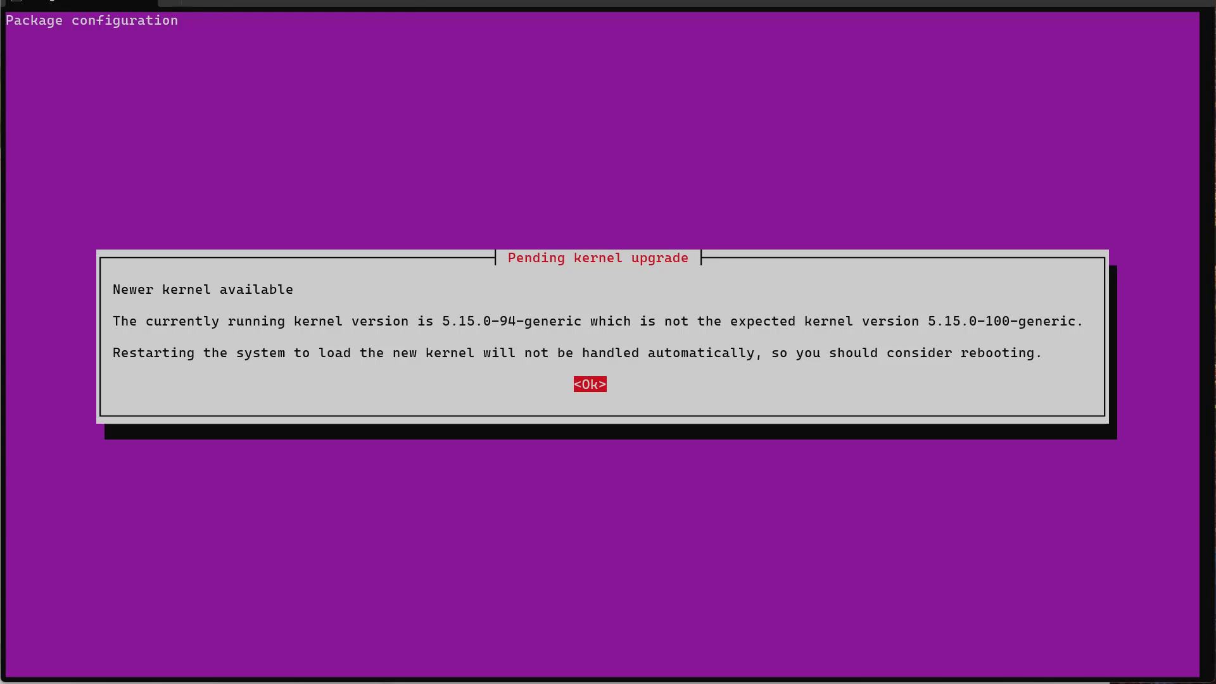
Accept the pending kernel upgrade notice and the default service restart choices.
key(Return)
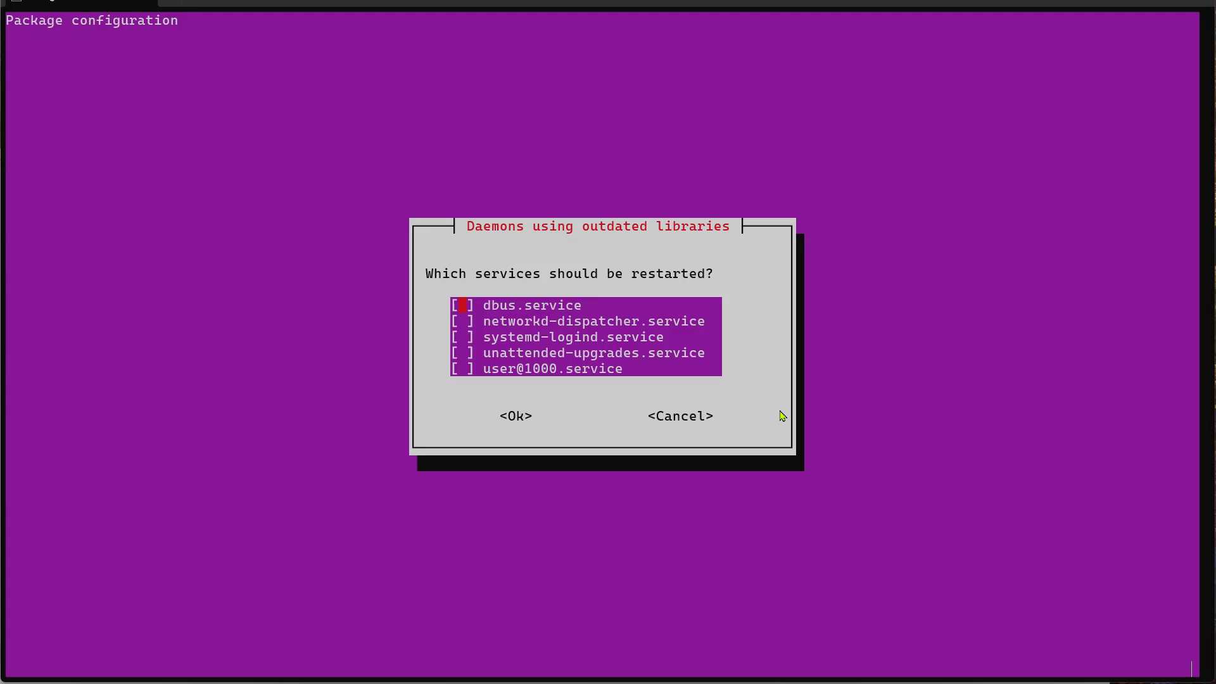
key(Return)
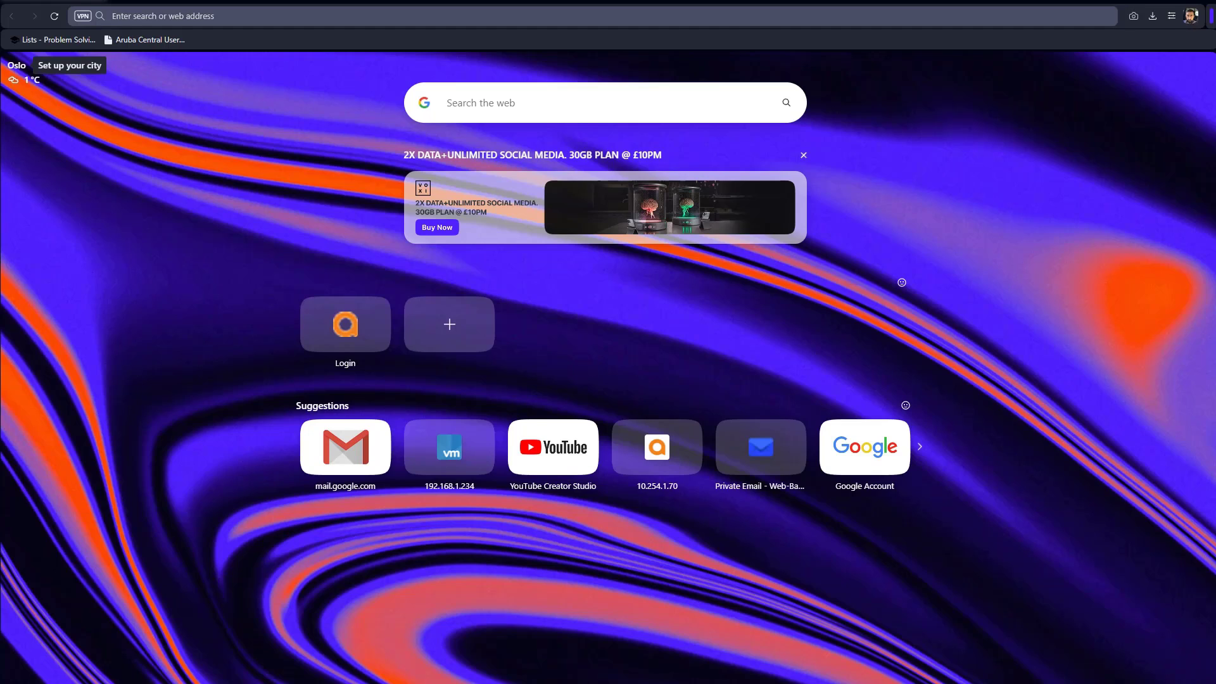
Browse to 192.168.1.199:8080 in Opera to see Tomcat's 'It works !' page.
click(341, 18)
text(192.168.1.199:8080)
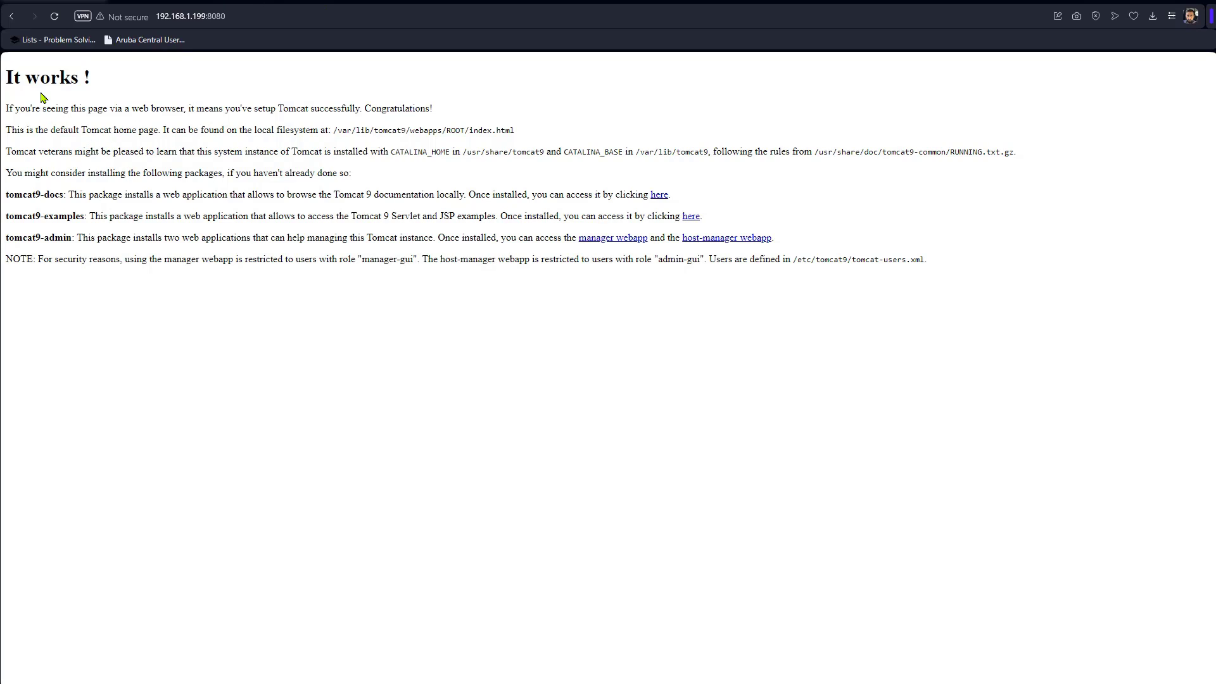
drag(19, 194, 62, 211)
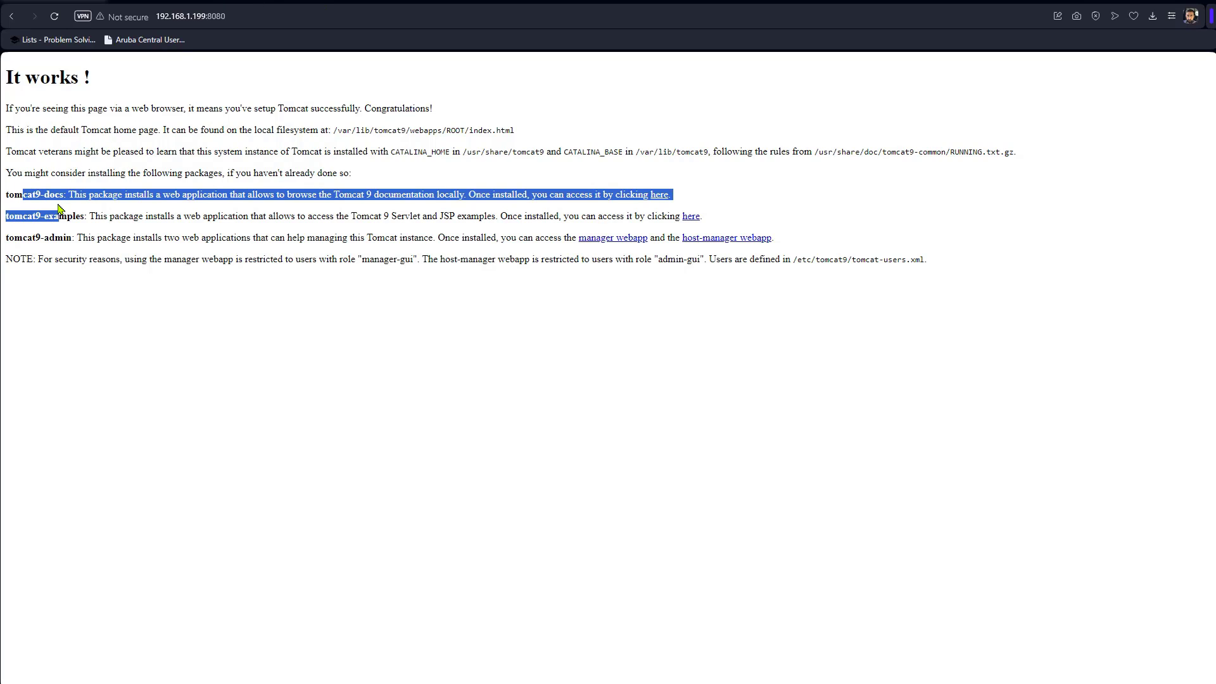
click(90, 289)
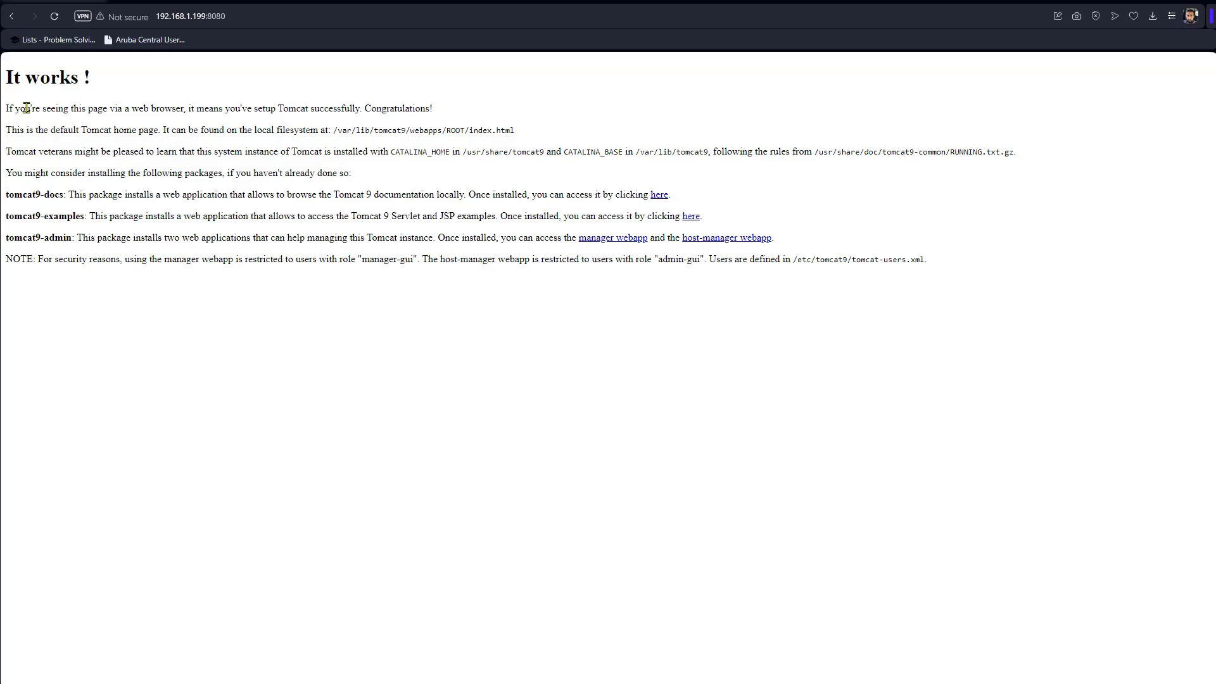